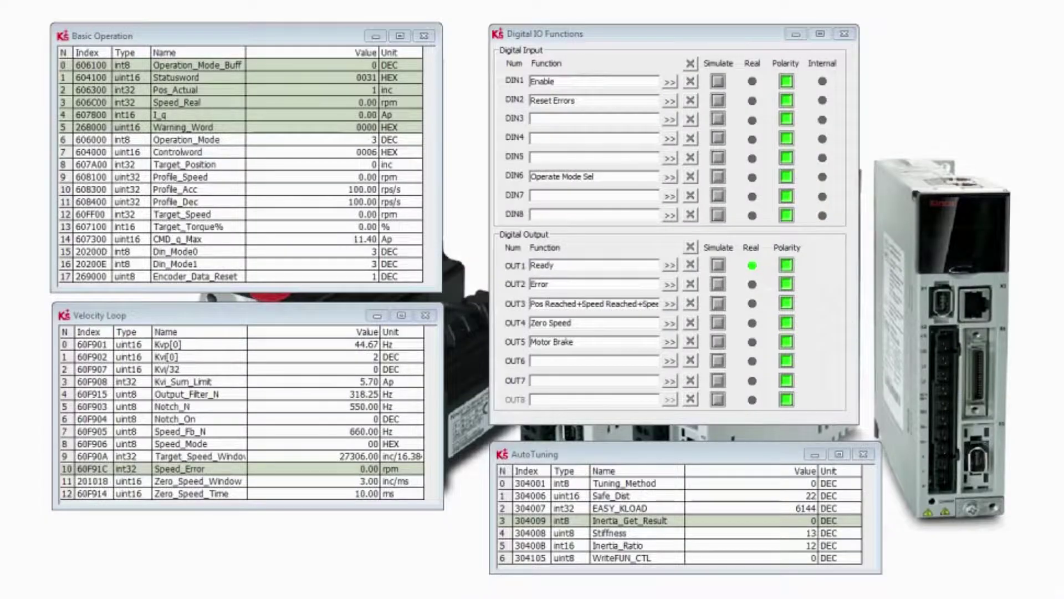
- Set Target_Speed to 250 rpm and run the motor by simulating the DIN1 Enable input
click(357, 142)
click(359, 215)
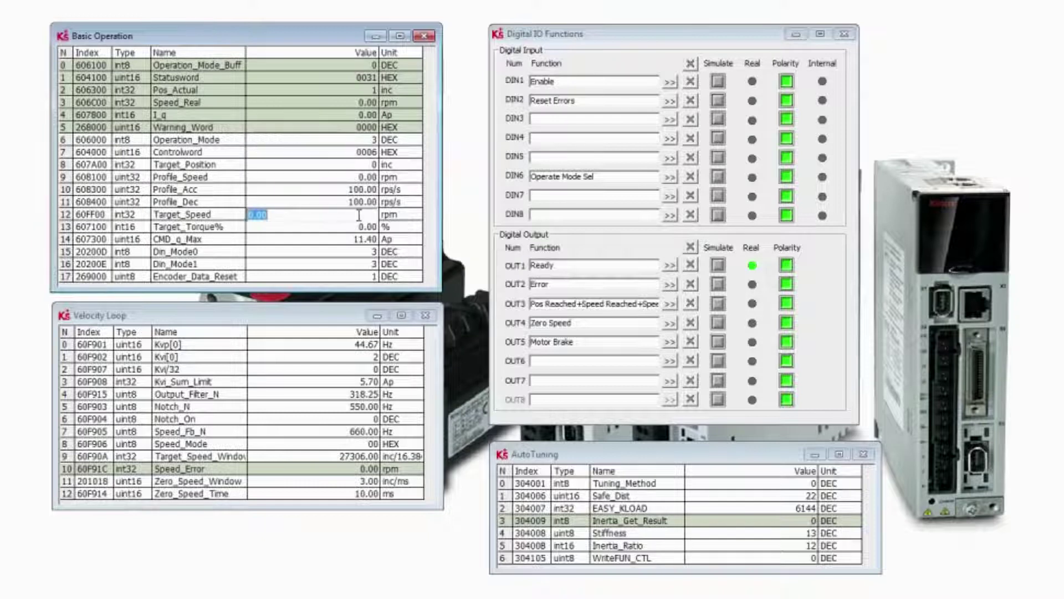
text(250)
key(Return)
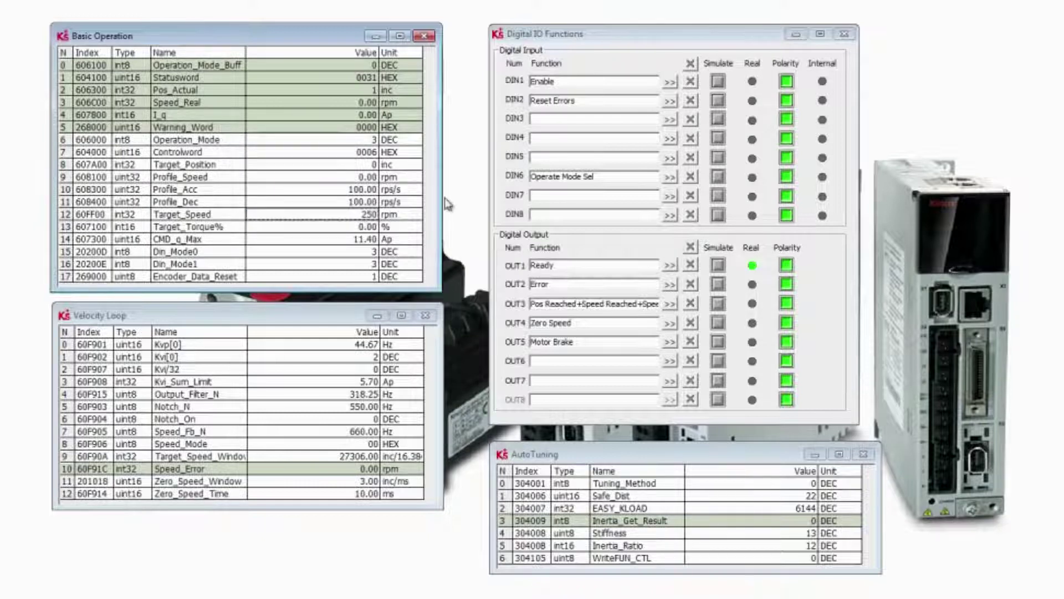
click(718, 82)
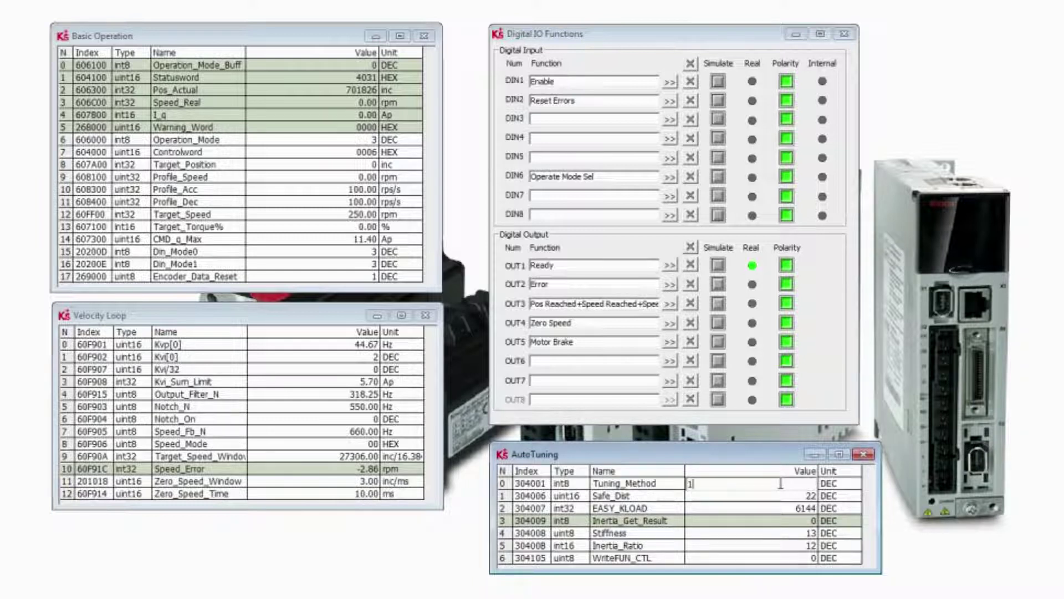
- Start auto-tuning by setting Tuning_Method to 1
key(Return)
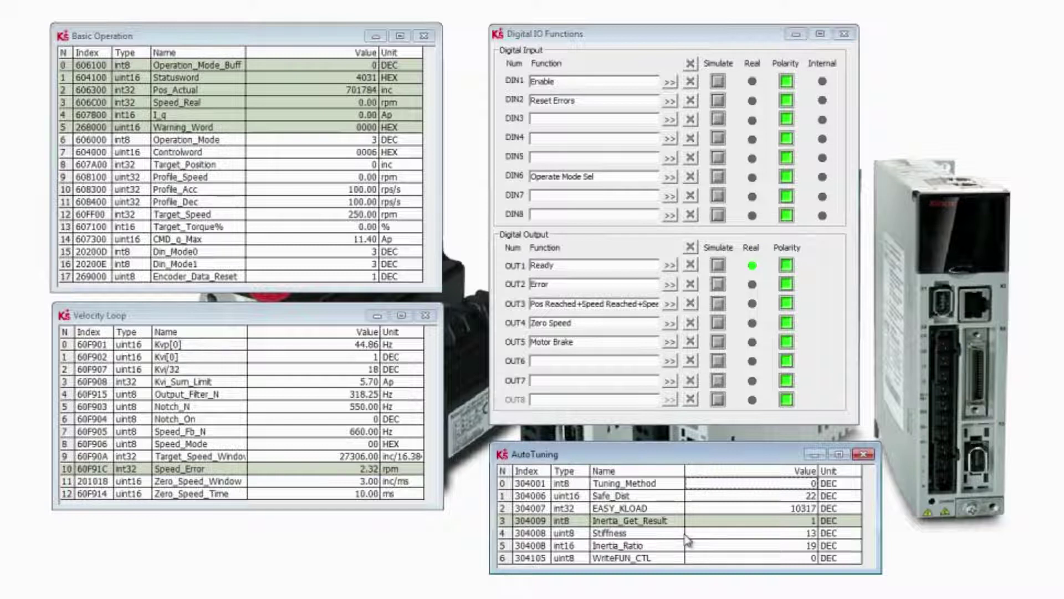
- Set Kvi/32 and Kvi[0] to 0 in the velocity loop, and test-run the motor by switching simulated DIN1 Enable on and off
double_click(370, 370)
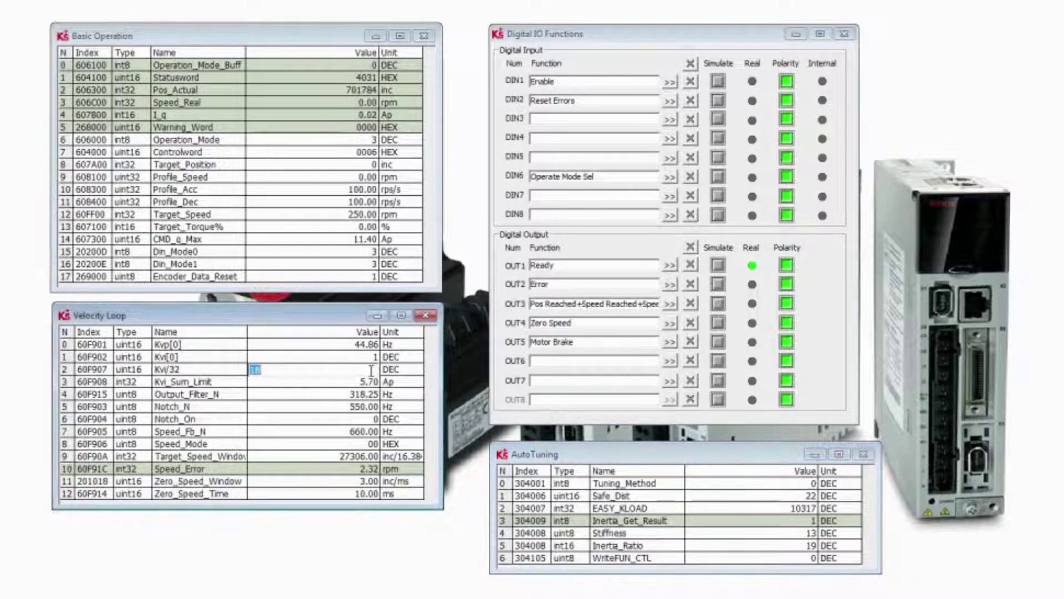
text(0)
key(Return)
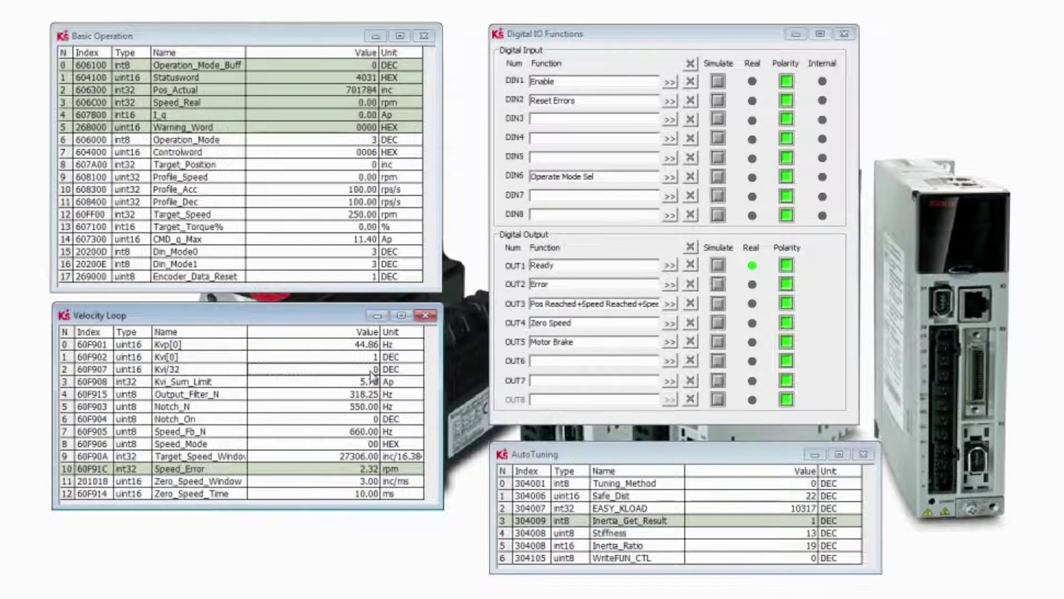
double_click(352, 358)
text(0)
key(Return)
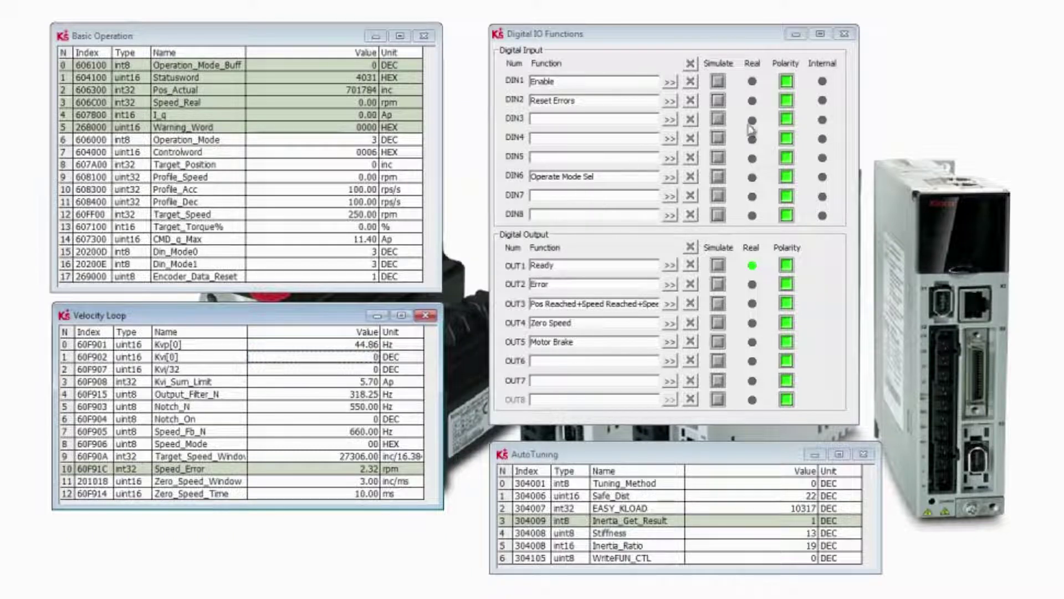
click(721, 84)
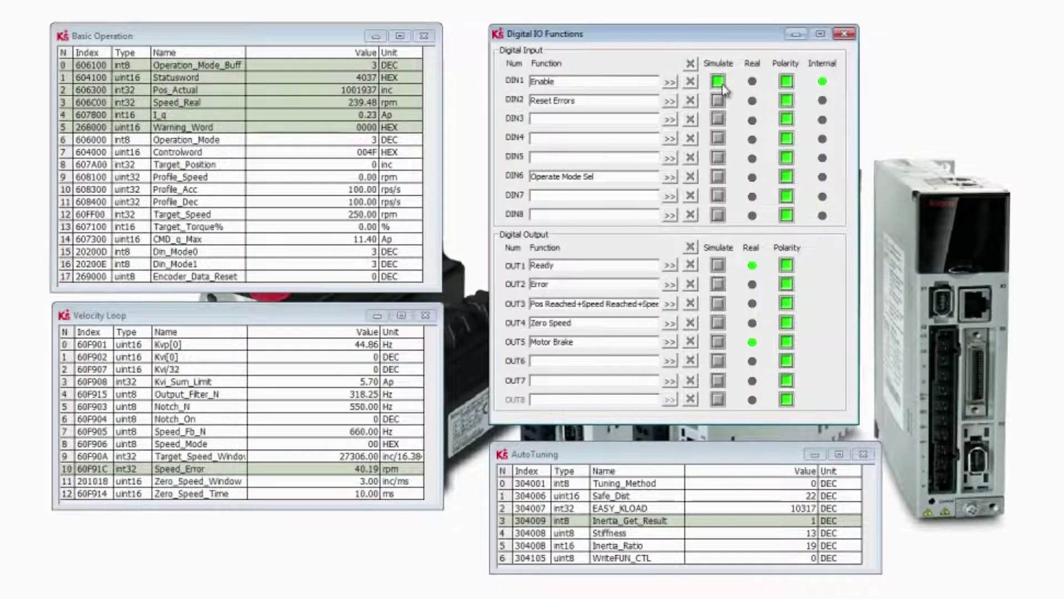
click(719, 82)
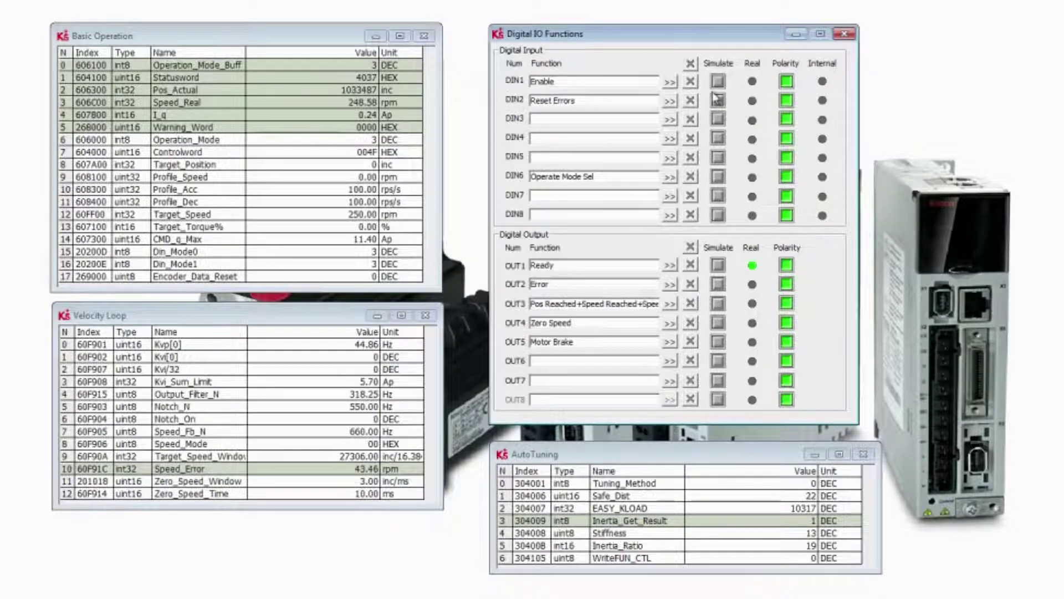
- Set the velocity loop gain Kvp[0] to 50 Hz and test-run the motor by switching simulated DIN1 Enable on and off
double_click(370, 345)
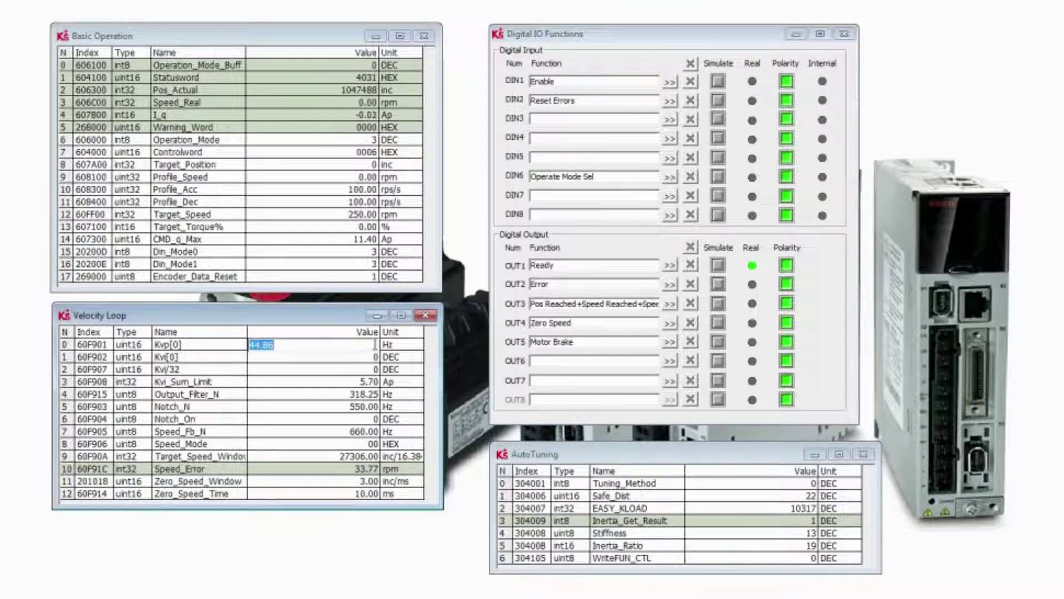
text(50)
key(Return)
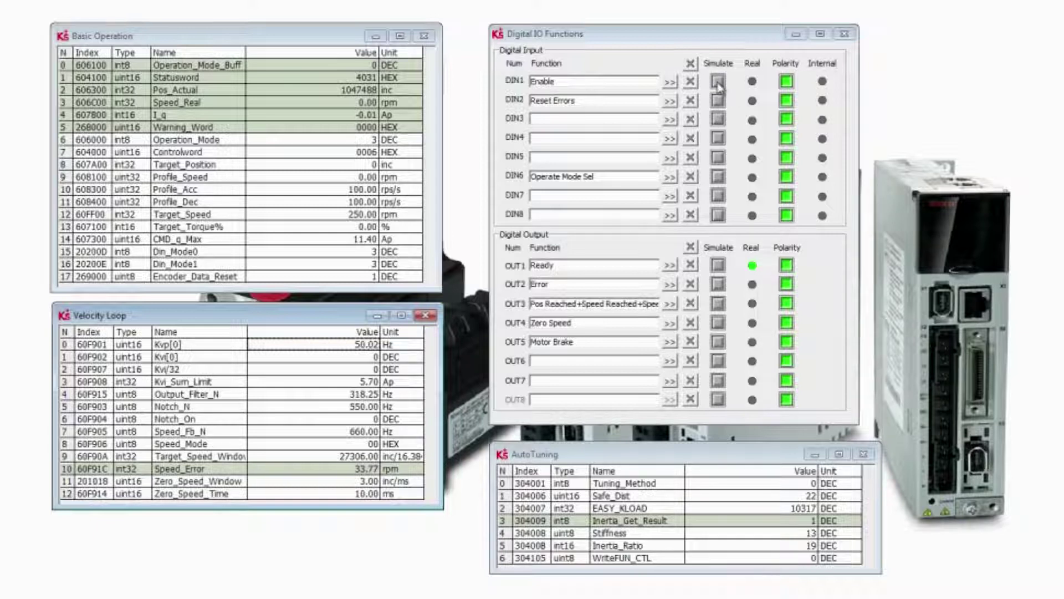
click(717, 83)
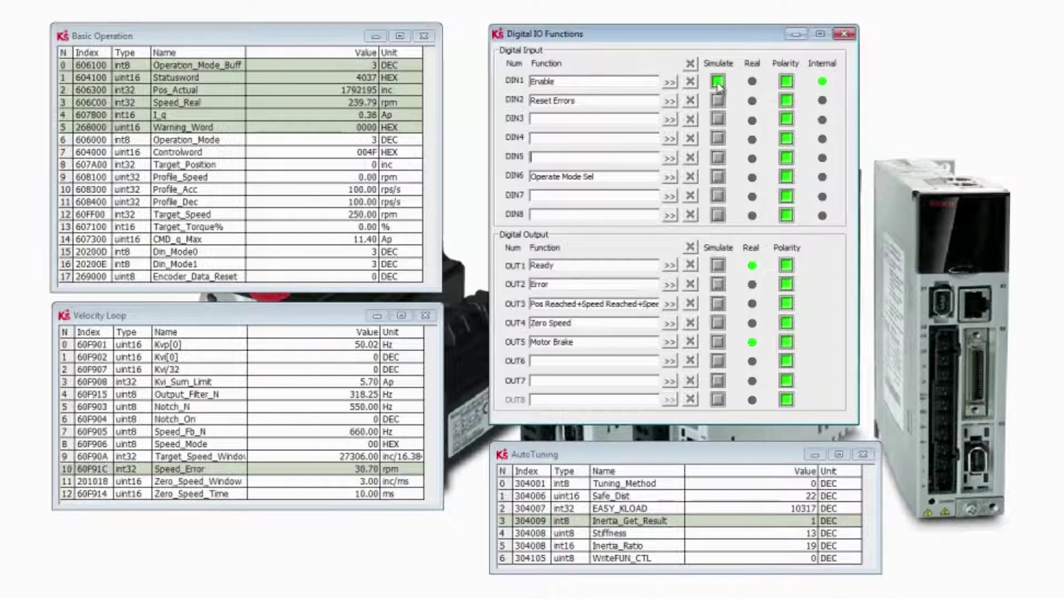
click(718, 83)
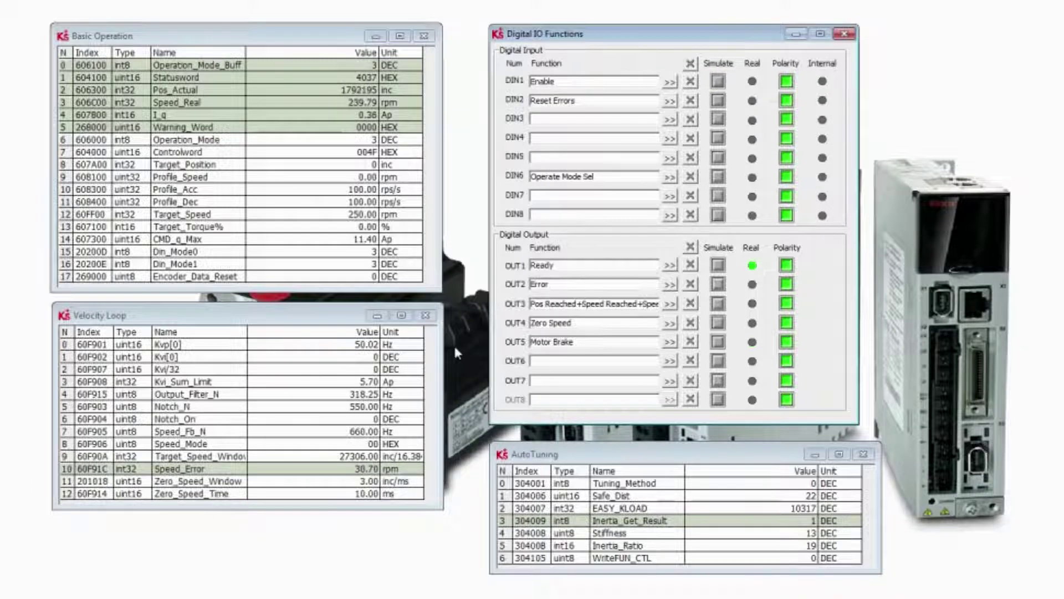
- Raise Kvp[0] to 55.19 Hz and test-run the motor again by switching simulated DIN1 Enable on and off
double_click(365, 348)
text(5)
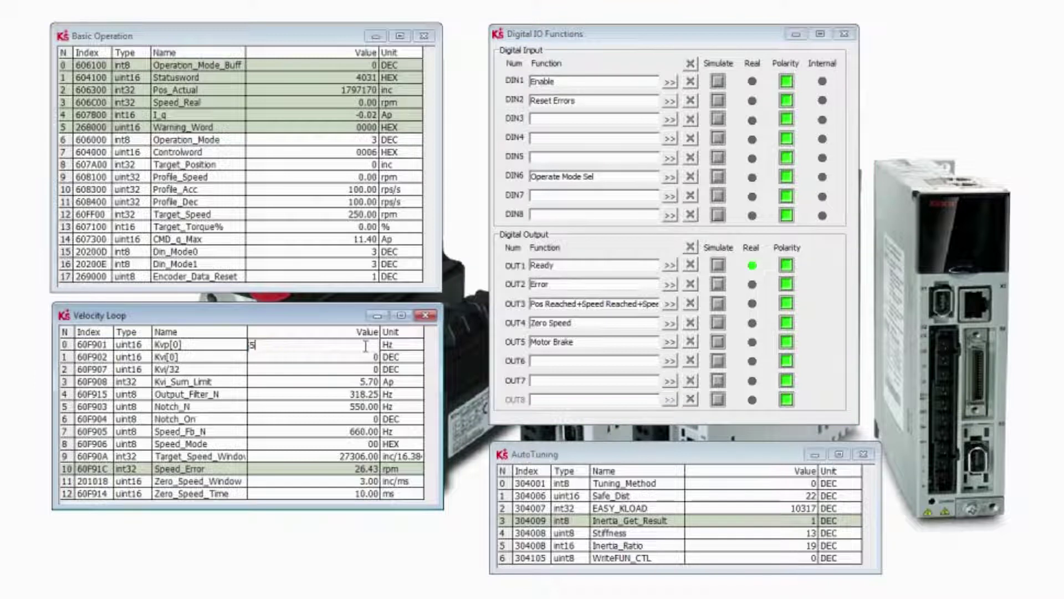
text(.19)
click(720, 83)
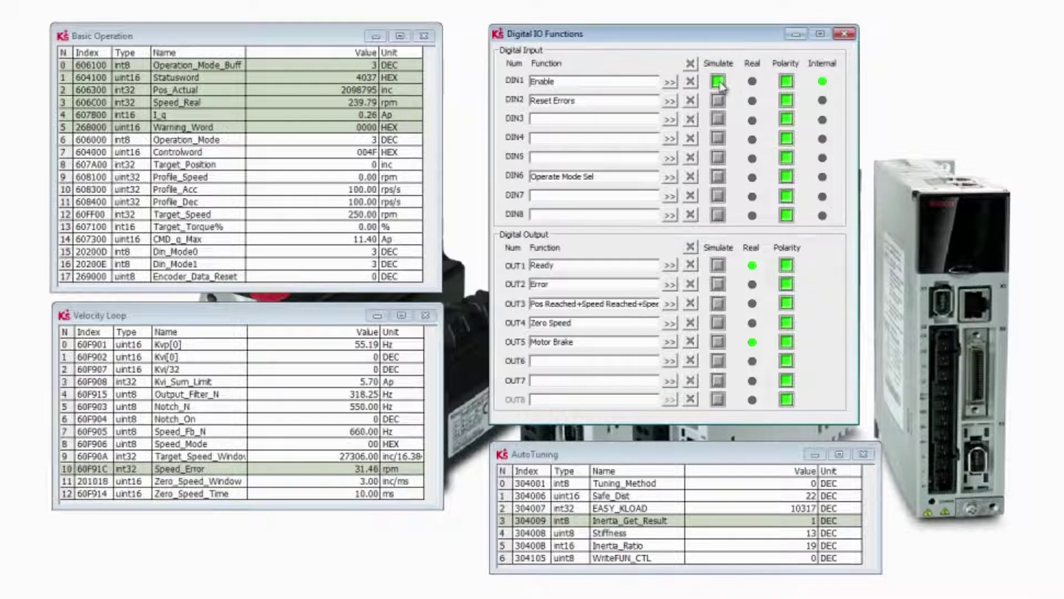
click(718, 82)
- Set Kvi[0] to 1 and check Speed_Real during a test run with simulated DIN1 Enable, switching it off at the end
double_click(373, 357)
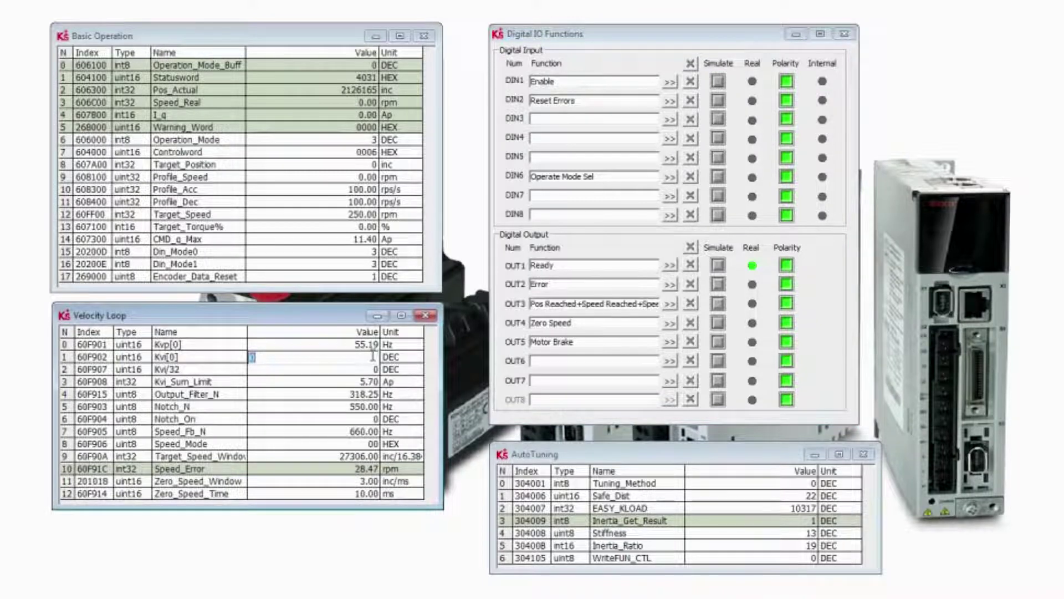
text(1)
key(Return)
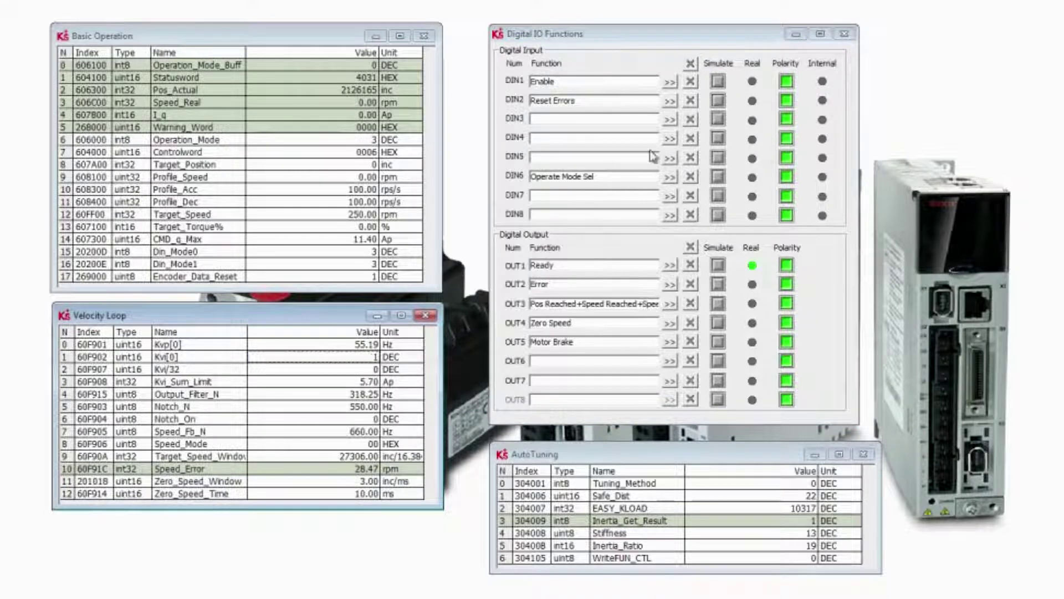
click(719, 83)
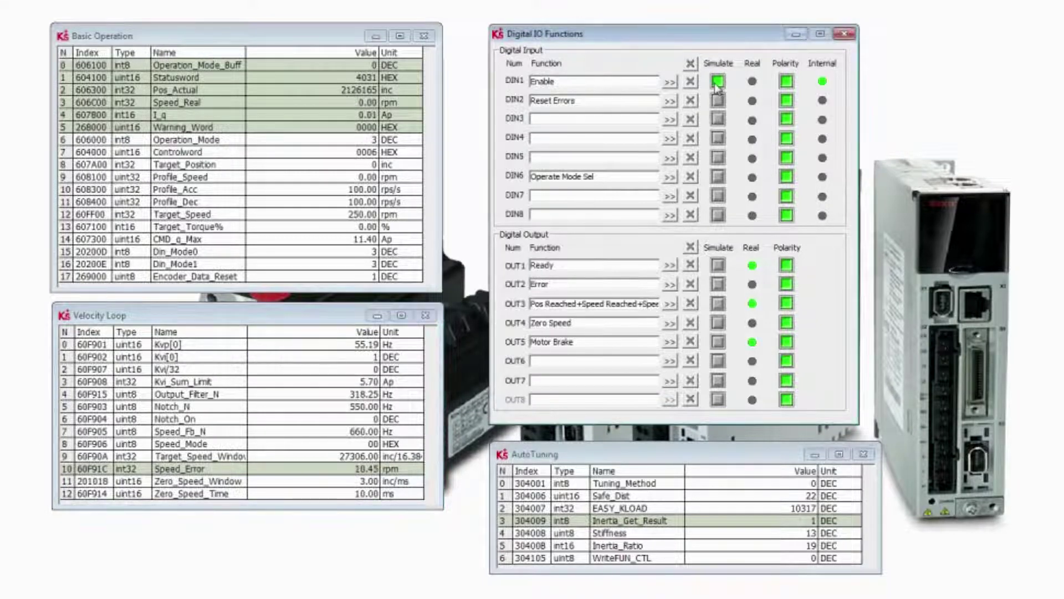
click(239, 108)
click(241, 108)
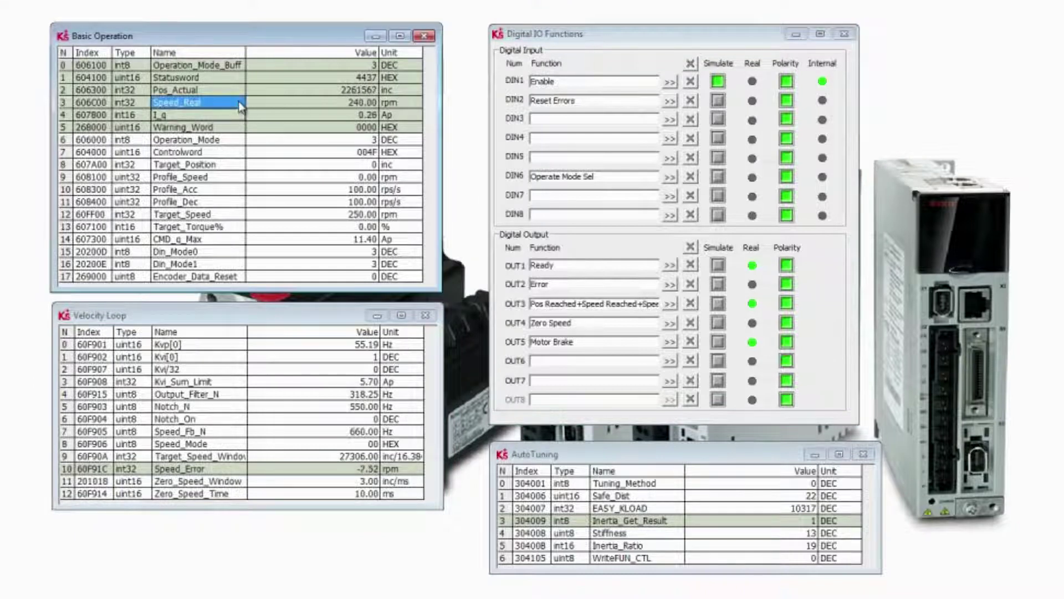
click(280, 110)
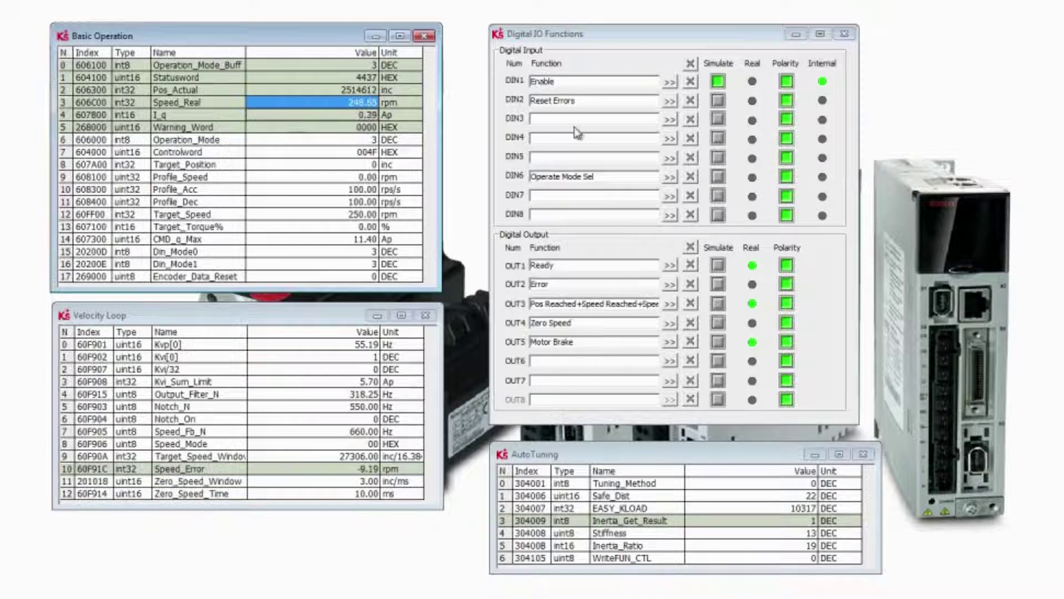
click(718, 82)
- Set Kvi[0] to 2 and start the motor by switching on simulated DIN1 Enable
double_click(363, 358)
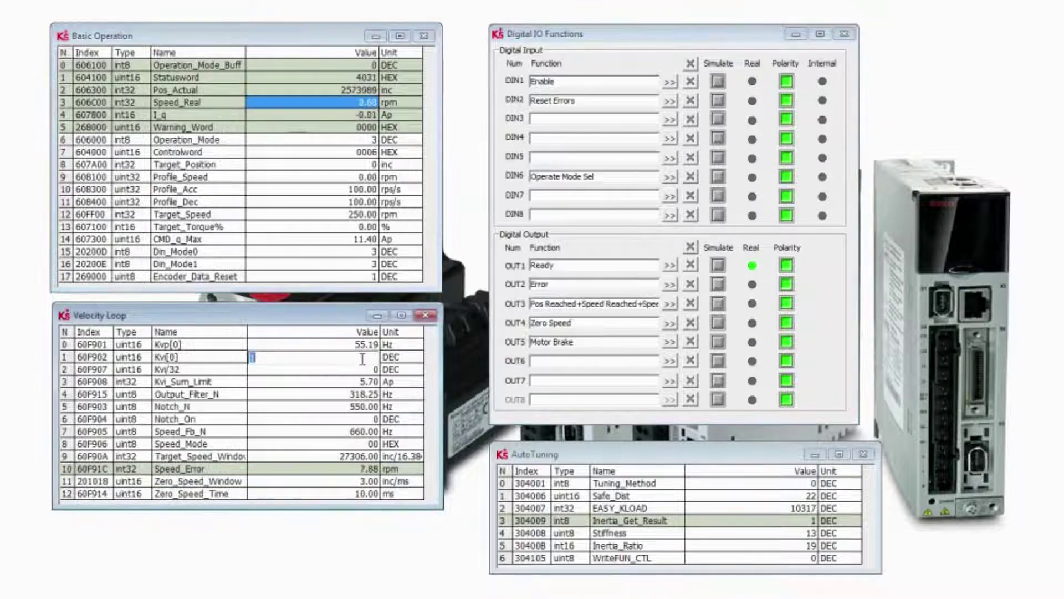
text(2)
key(Return)
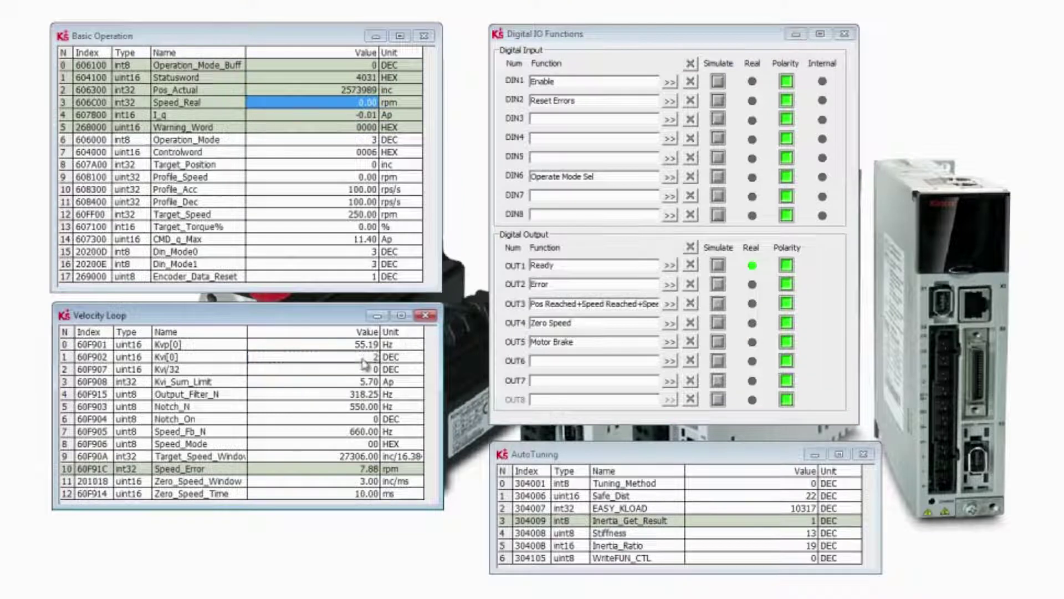
click(718, 82)
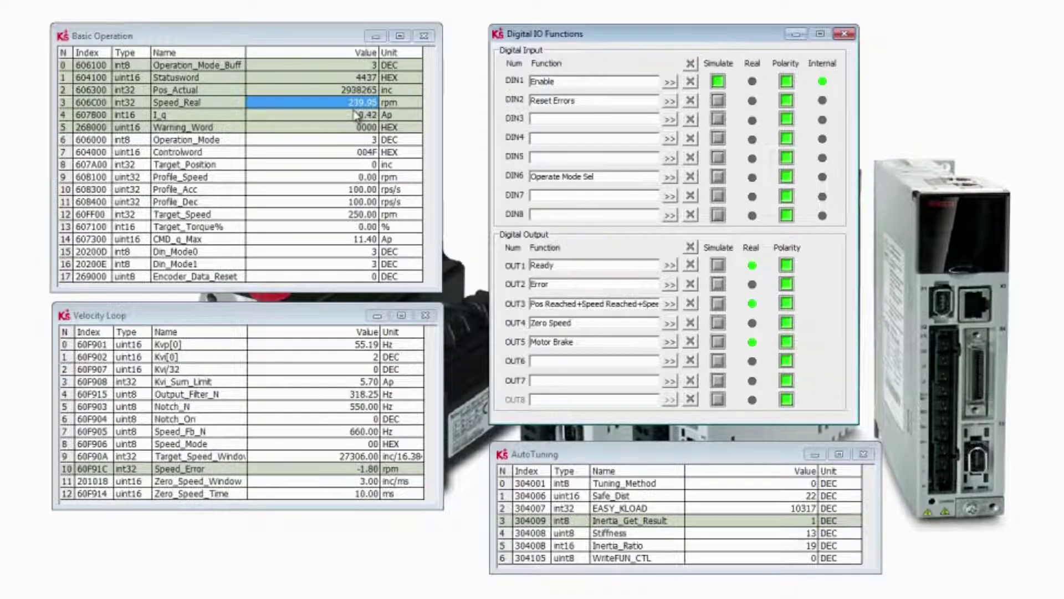
- Set Target_Speed to 500 rpm while the motor is running
double_click(362, 214)
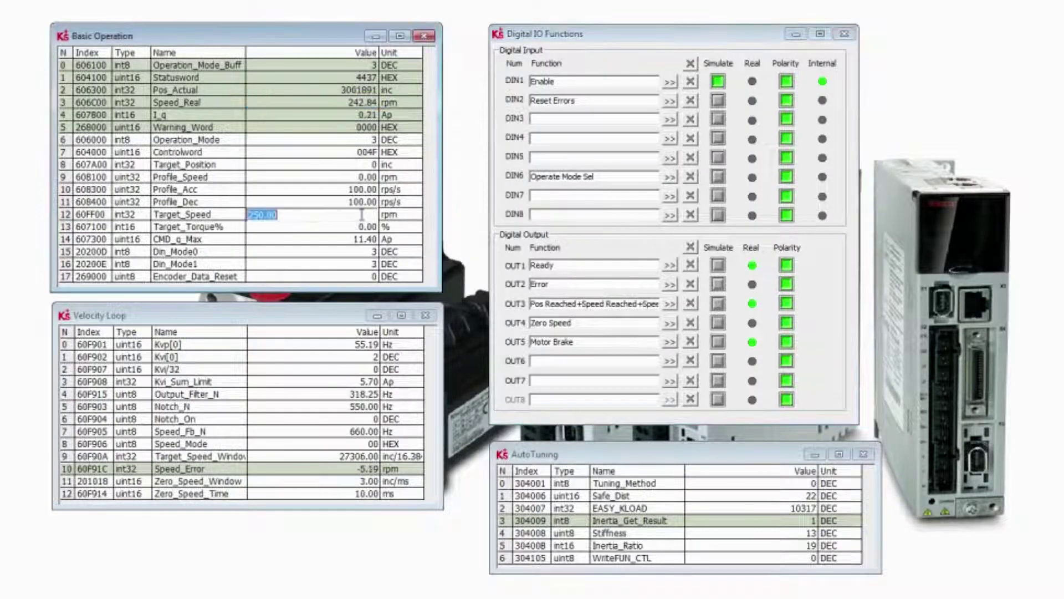
text(500)
key(Return)
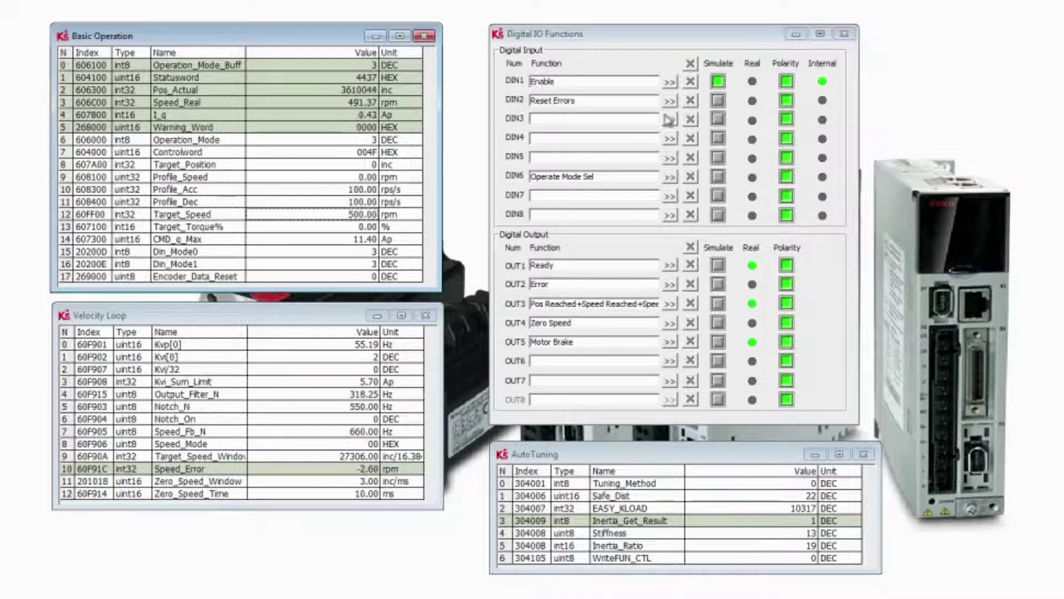
- Set Kvi[0] to 3 with the motor running, and switch off simulated DIN1 Enable
click(368, 357)
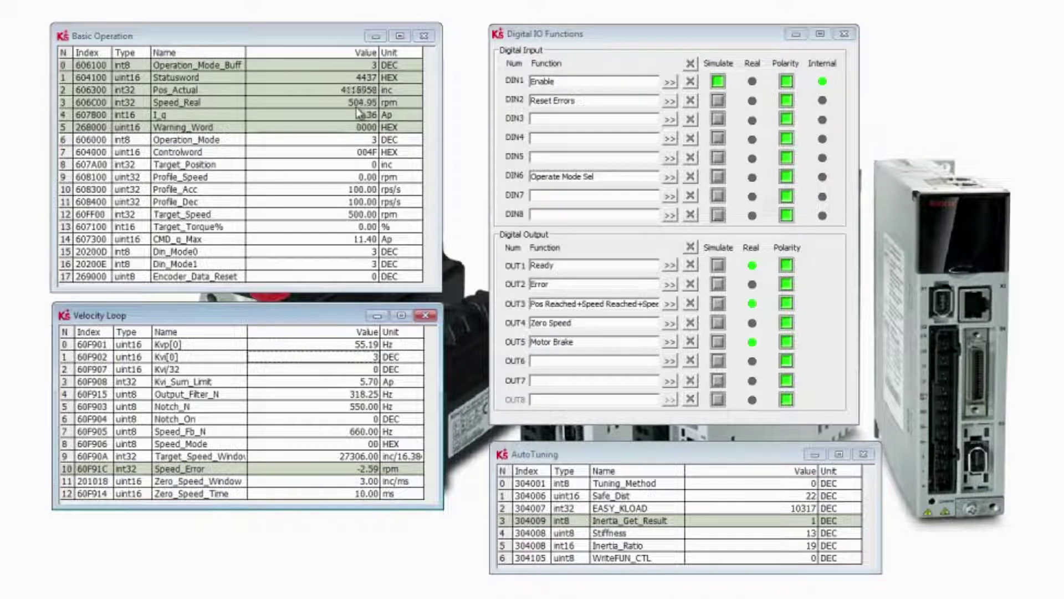
click(718, 81)
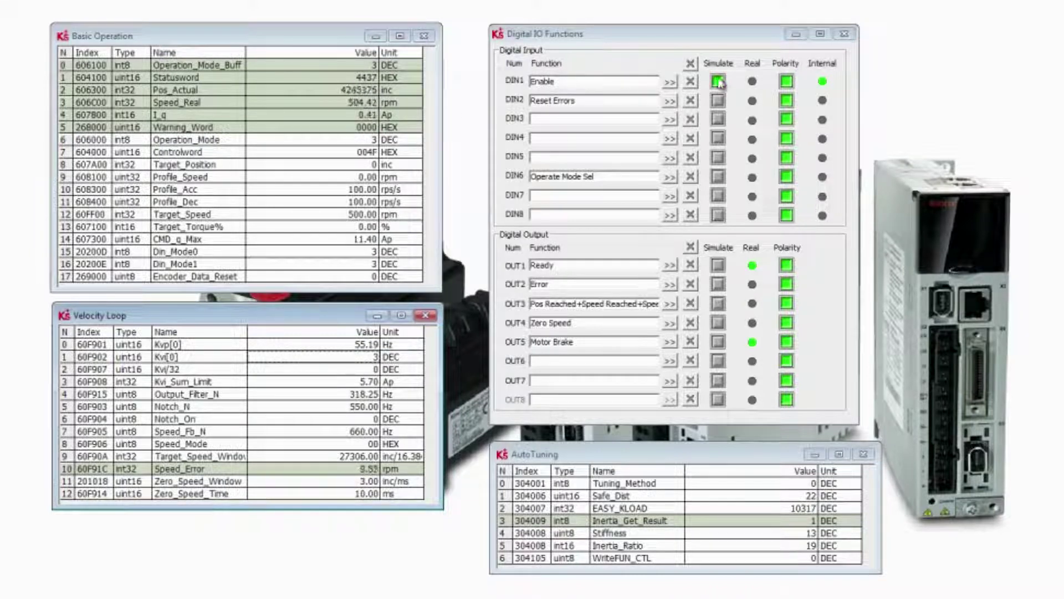